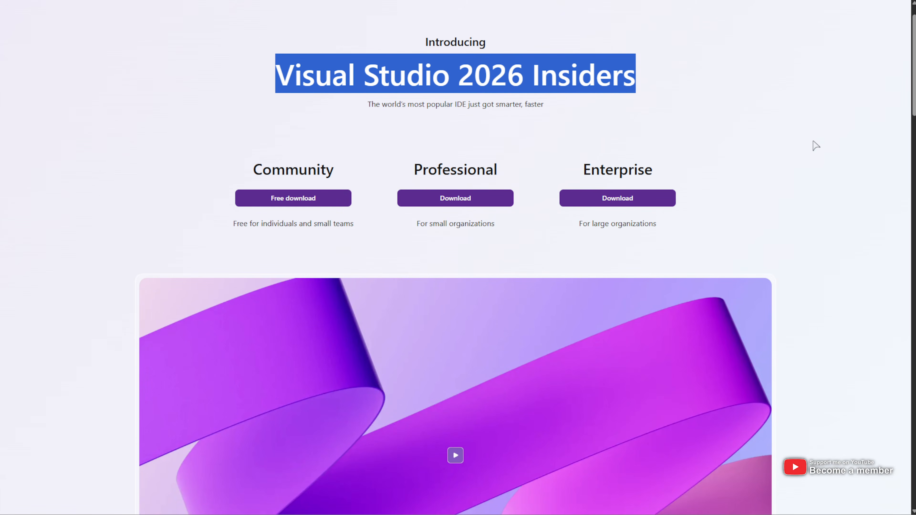
- Download the free Community edition installer of Visual Studio 2026 Insiders
double_click(628, 67)
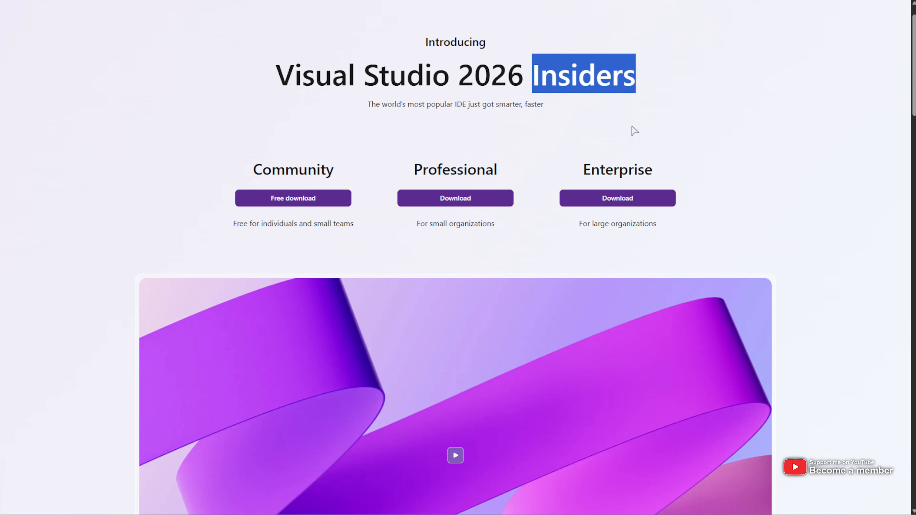
left_click_drag(588, 109, 253, 115)
left_click(720, 140)
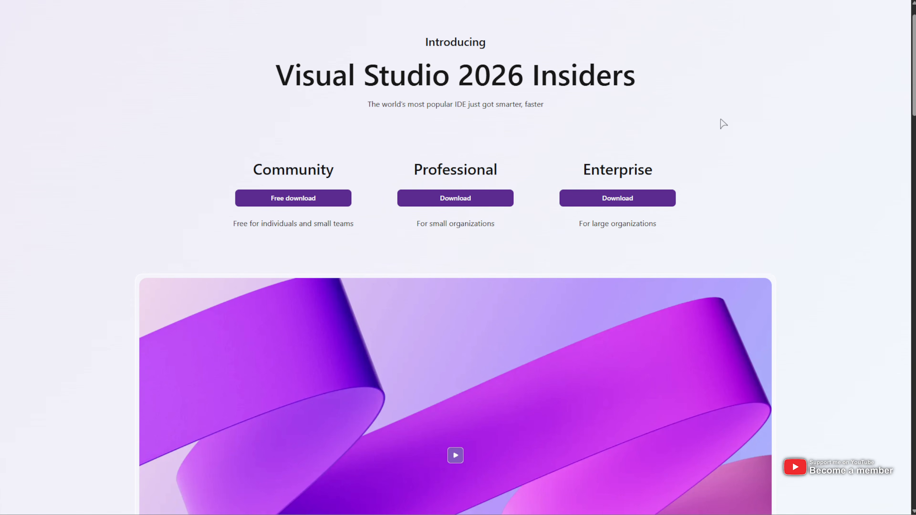
scroll(724, 119, "down", 1)
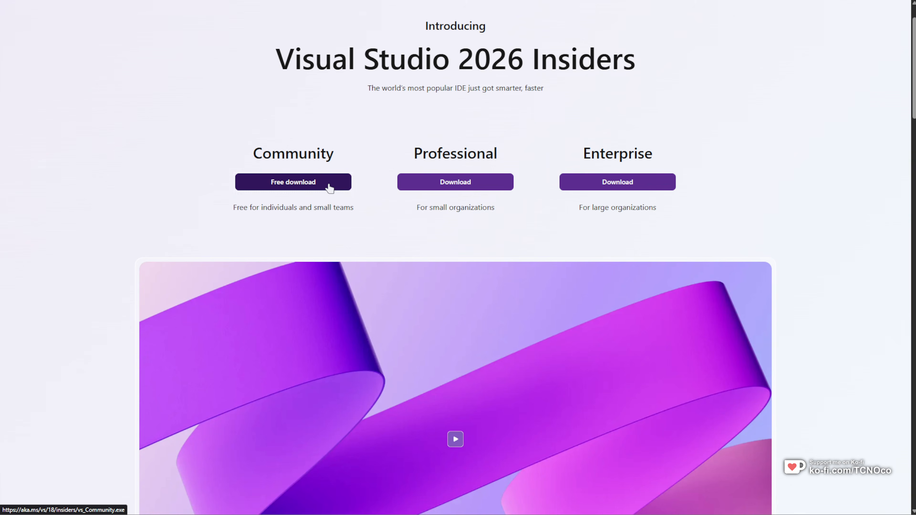
left_click(328, 185)
key("Return")
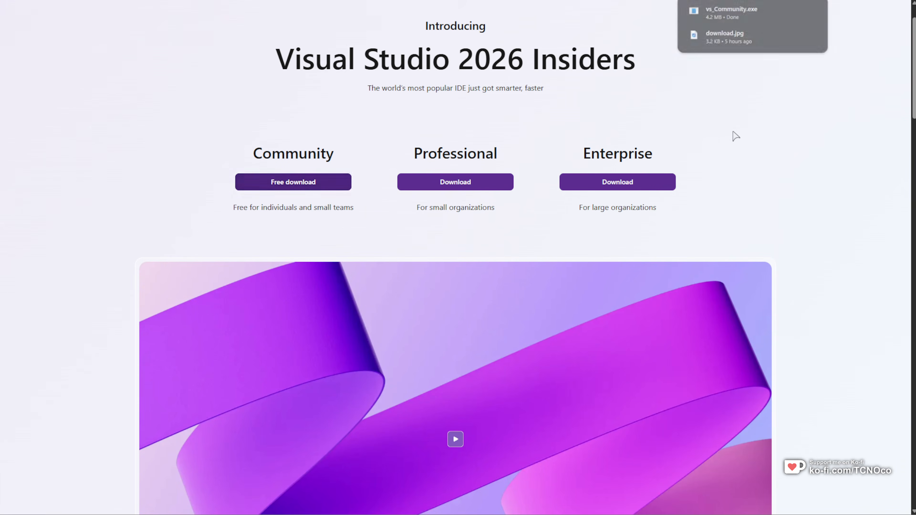
- Read the Visual Studio 2026 Insiders page from the feature highlights through the section on Copilot integration
scroll(736, 142, "down", 2)
scroll(733, 158, "down", 10)
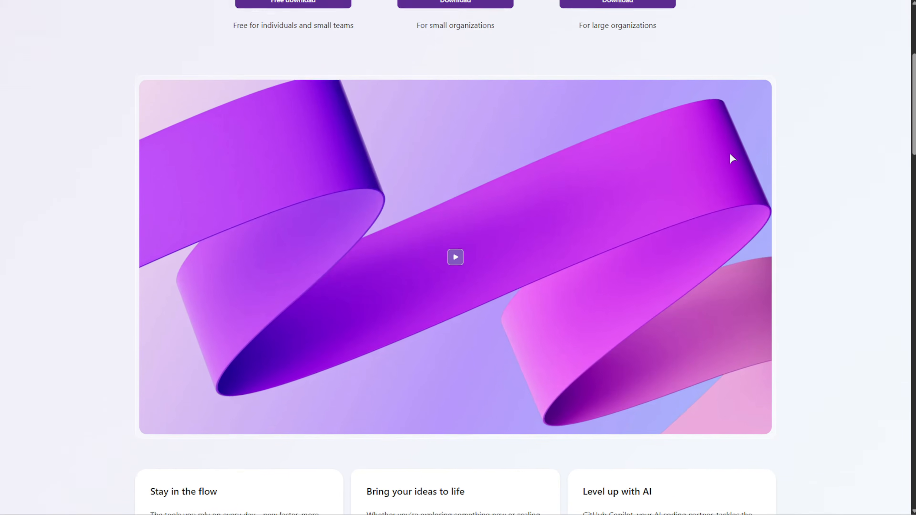
scroll(804, 159, "down", 5)
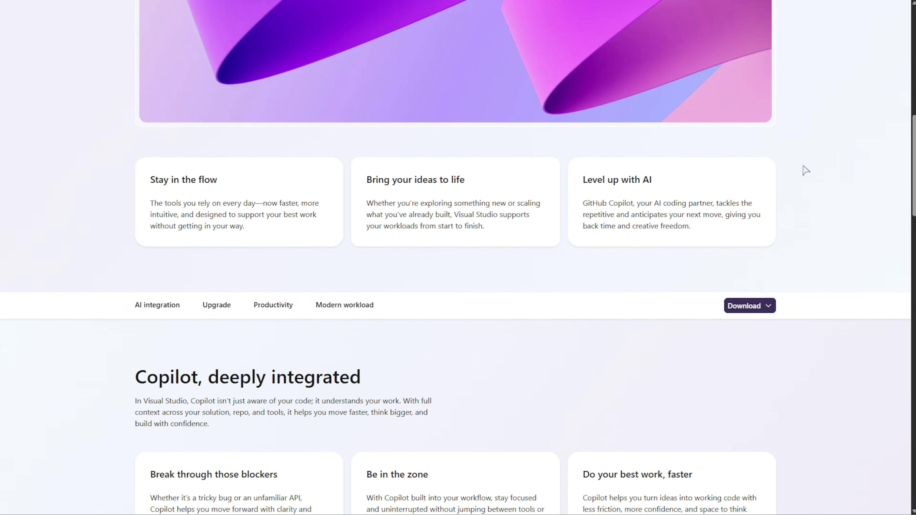
scroll(808, 183, "down", 3)
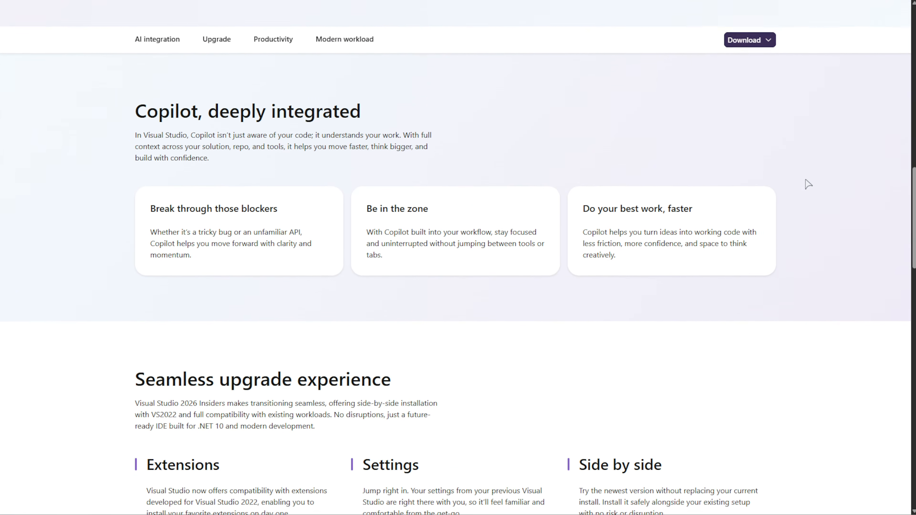
left_click_drag(161, 90, 429, 82)
left_click(503, 122)
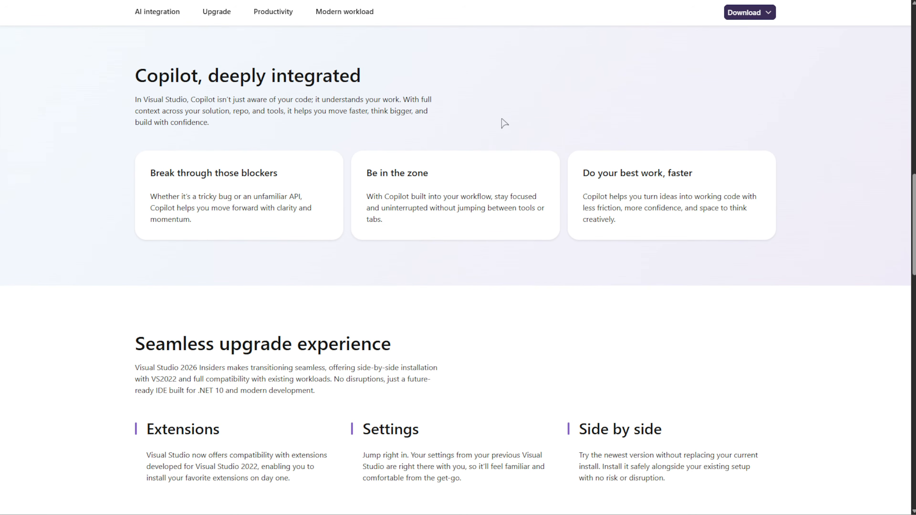
scroll(544, 122, "down", 1)
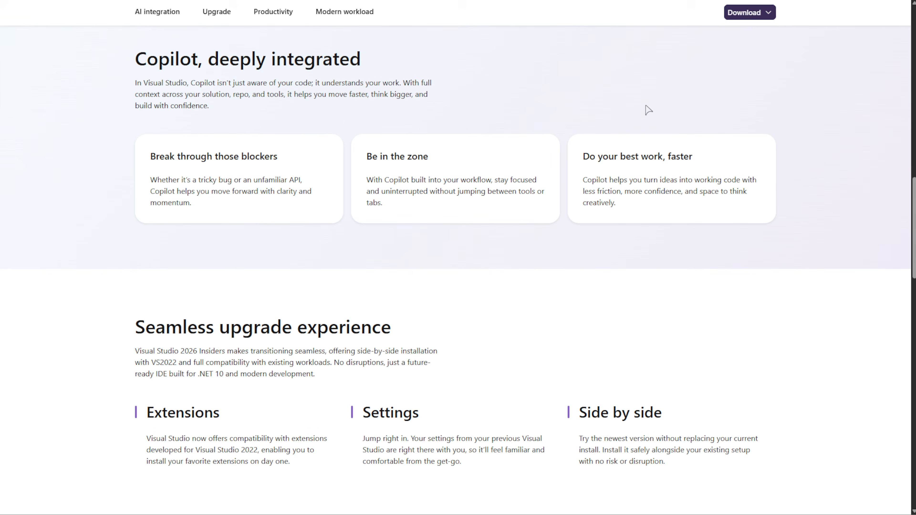
- Read the page's sections on the upgrade experience, extension compatibility, Fluent development and full-stack support
scroll(646, 135, "down", 6)
left_click_drag(219, 147, 145, 148)
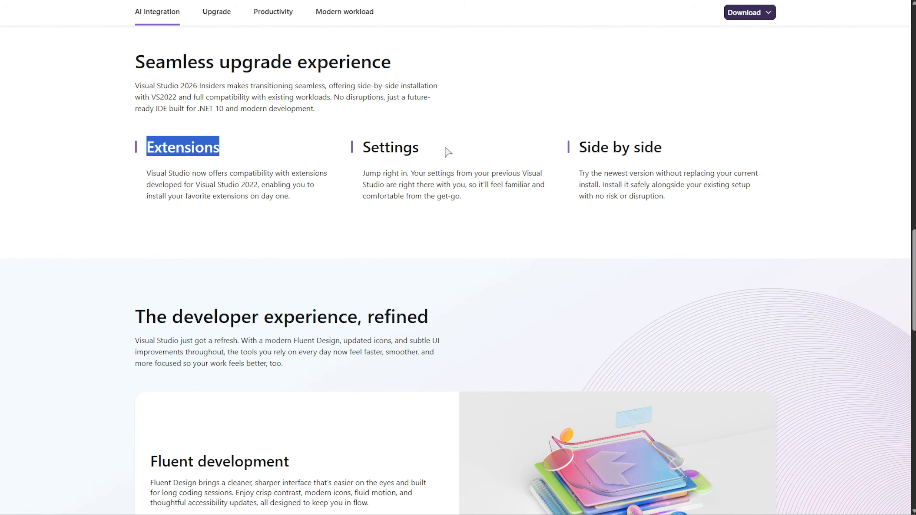
left_click_drag(447, 148, 345, 145)
left_click(492, 193)
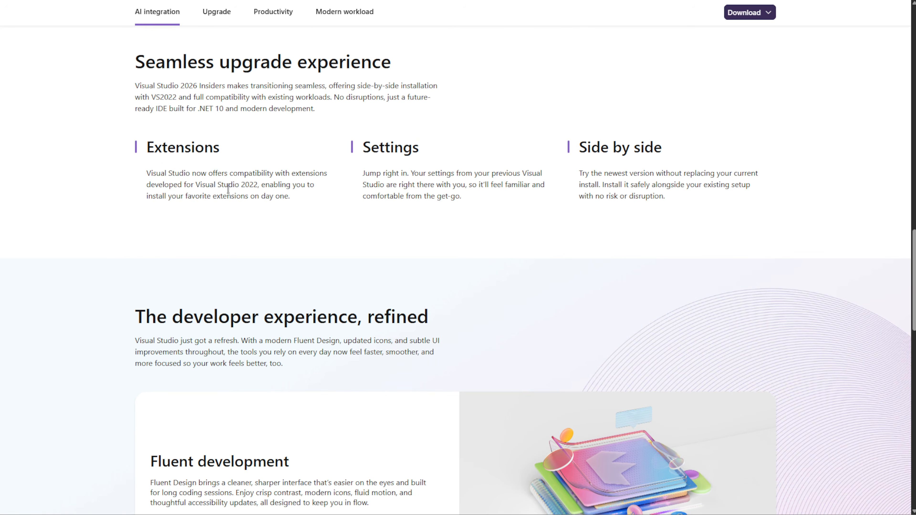
left_click_drag(194, 185, 309, 187)
left_click(359, 209)
scroll(511, 170, "down", 1)
scroll(511, 170, "down", 10)
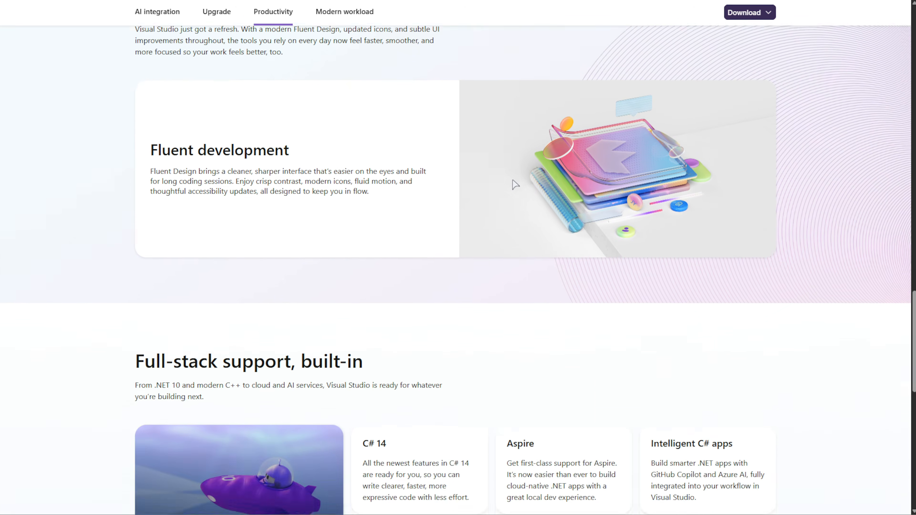
scroll(514, 185, "down", 3)
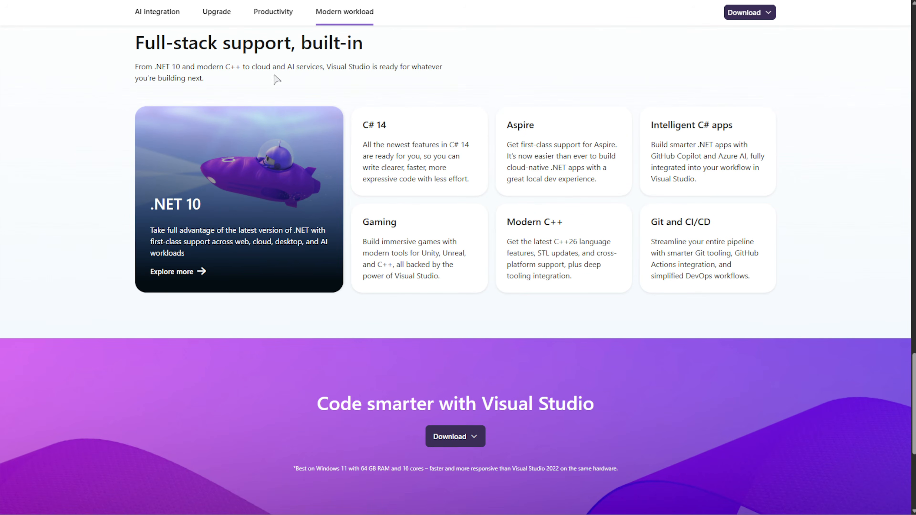
scroll(644, 201, "down", 5)
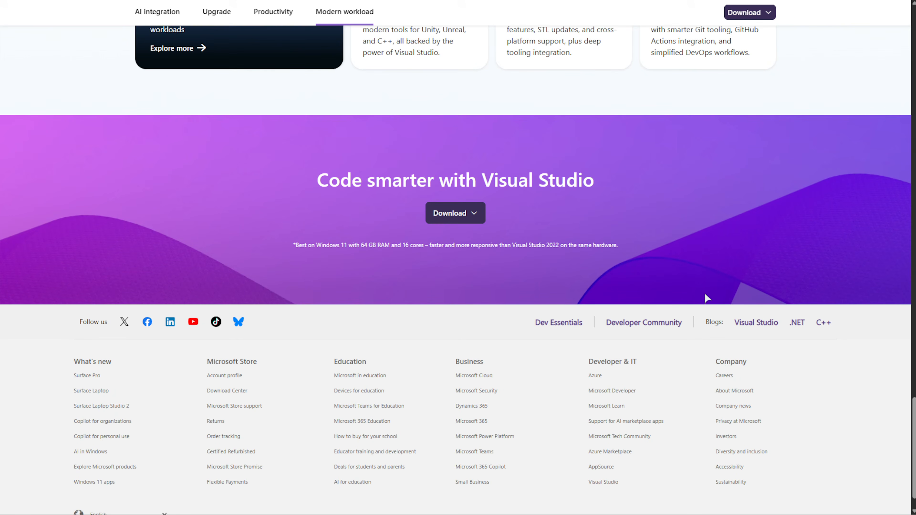
scroll(703, 289, "up", 20)
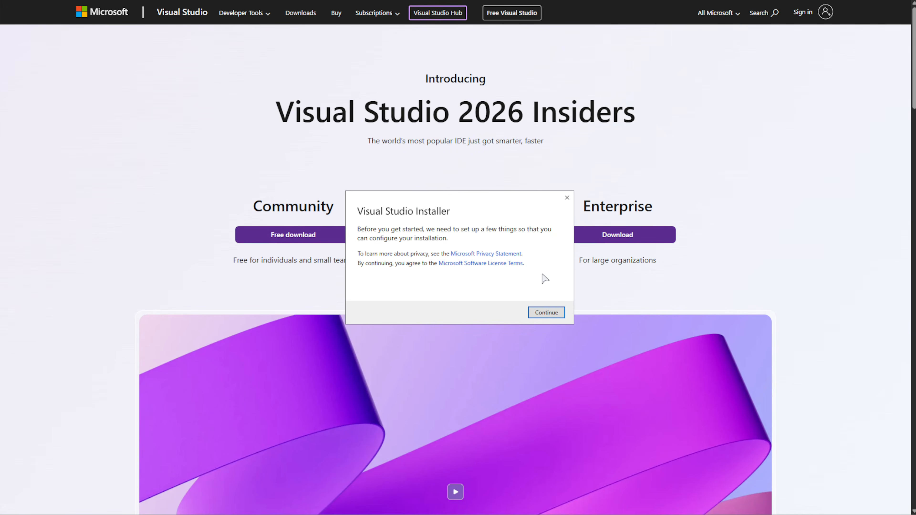
- Continue the installer setup and migrate the installation from Visual Studio Community 2022, including installed Marketplace extensions
left_click(546, 312)
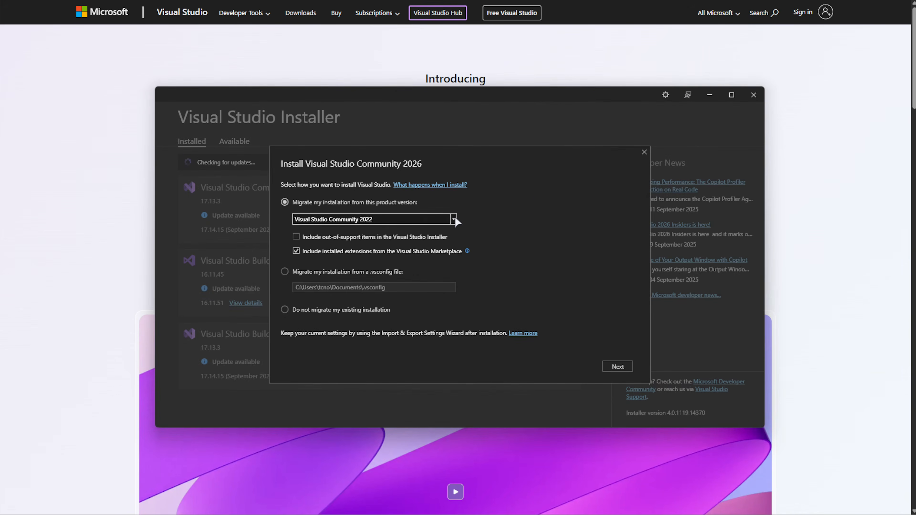
left_click(454, 219)
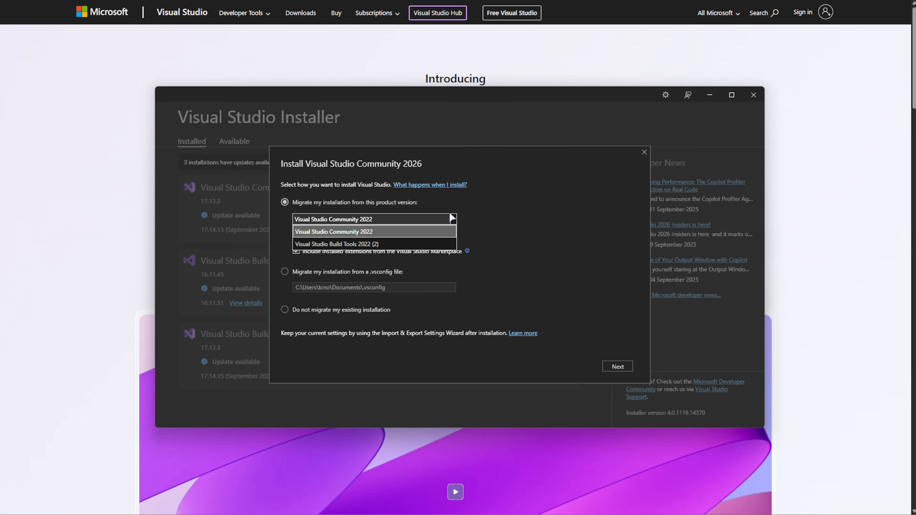
left_click(453, 219)
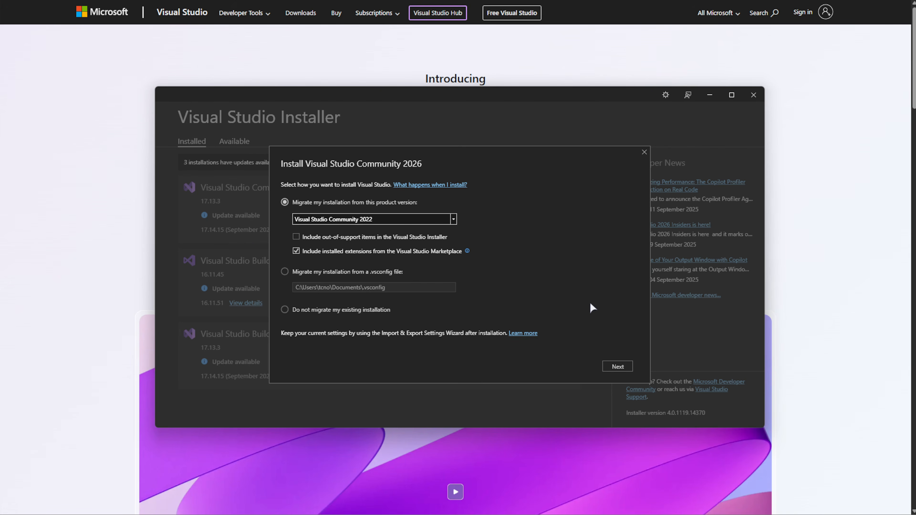
left_click(617, 366)
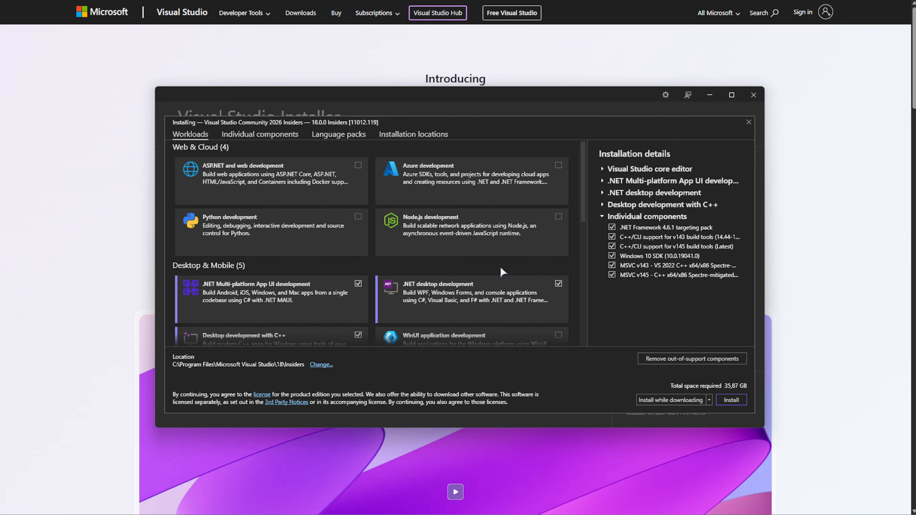
- Review the migrated workloads and individual components, and install Visual Studio Community 2026 Insiders with that selection
scroll(576, 231, "down", 2)
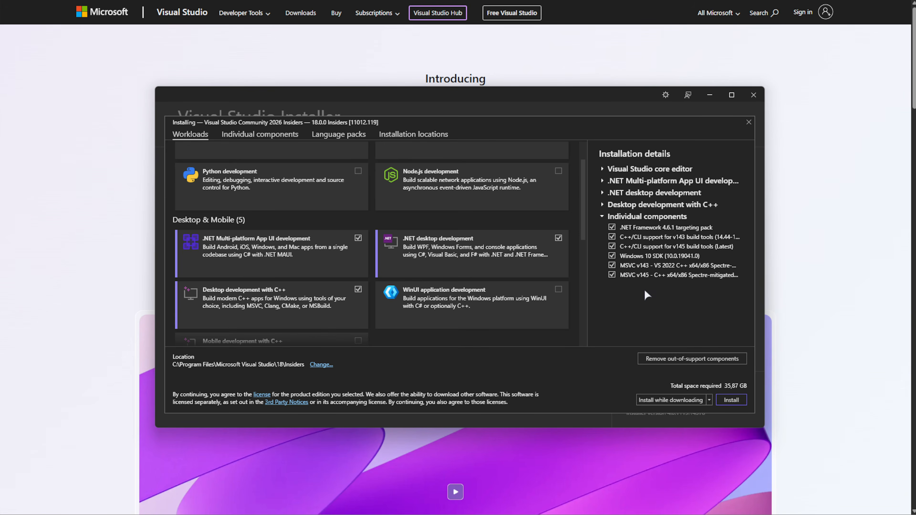
scroll(571, 291, "up", 2)
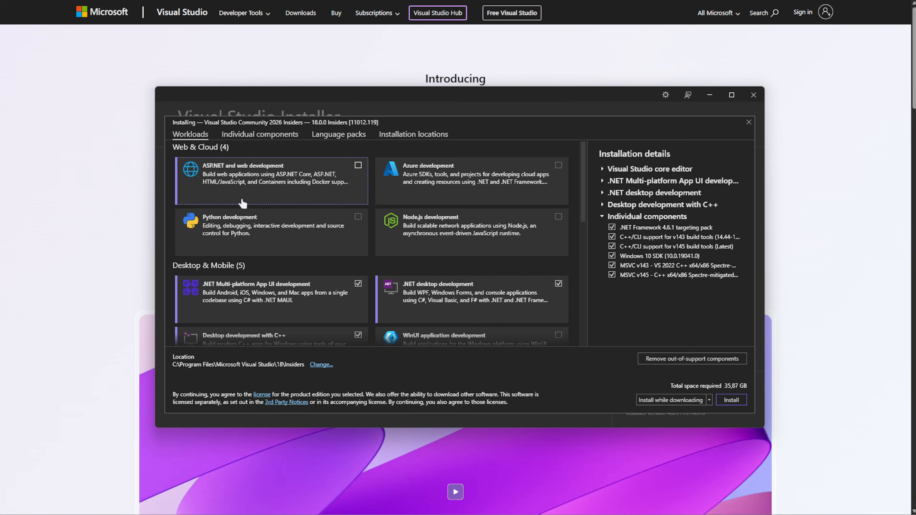
left_click(257, 135)
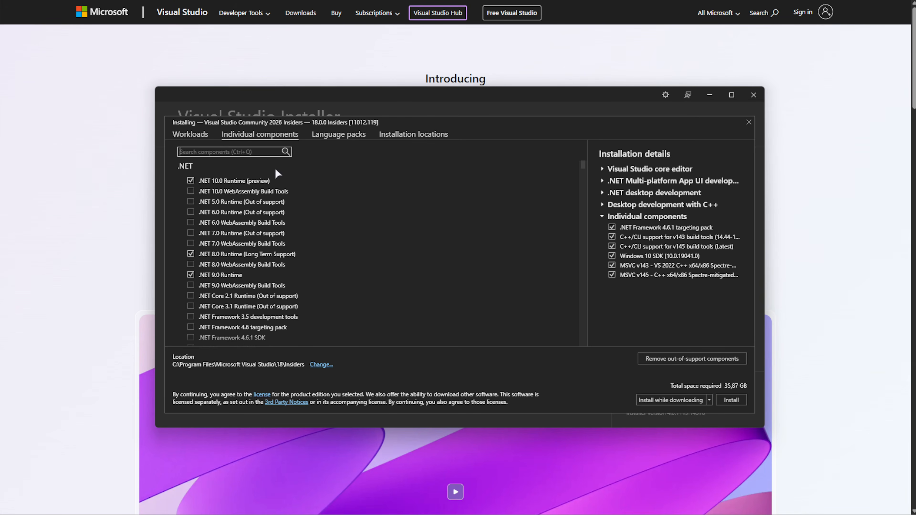
left_click(196, 135)
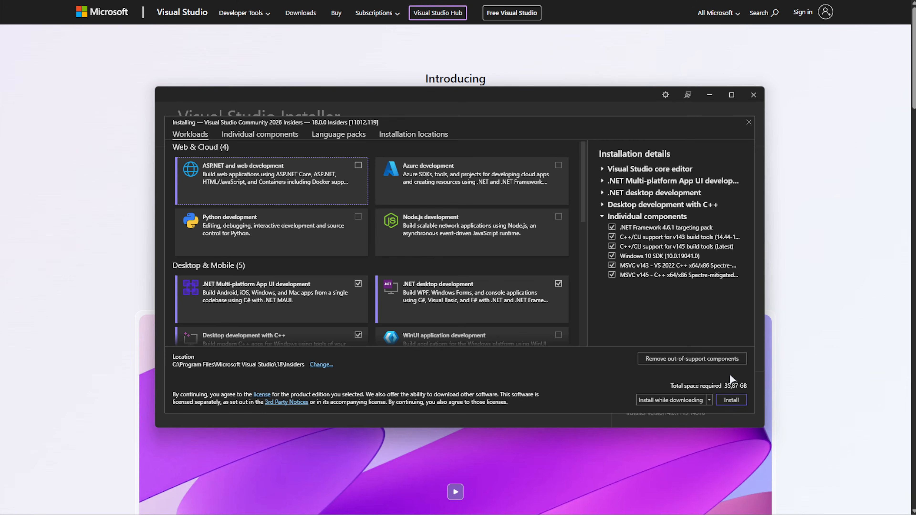
left_click(730, 398)
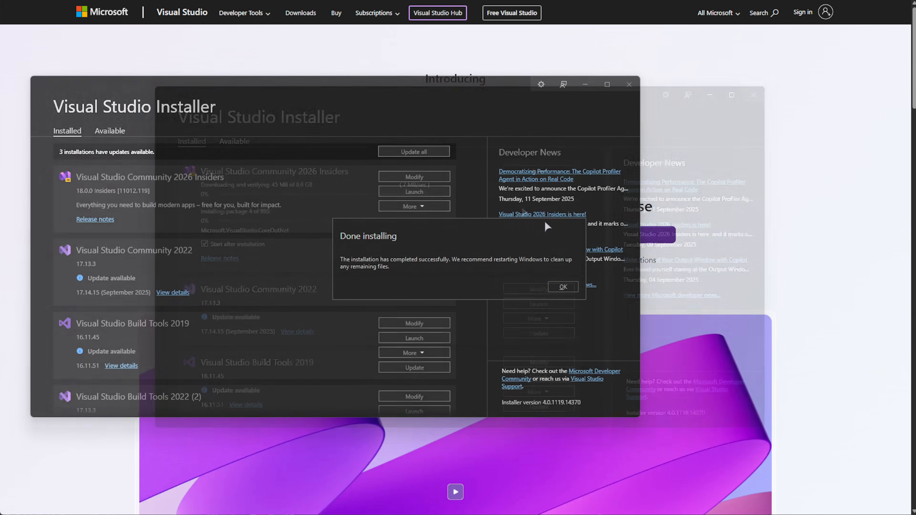
- Dismiss the installation notice and launch Visual Studio Community 2026 Insiders from the installer
left_click(562, 286)
left_click_drag(492, 88, 599, 86)
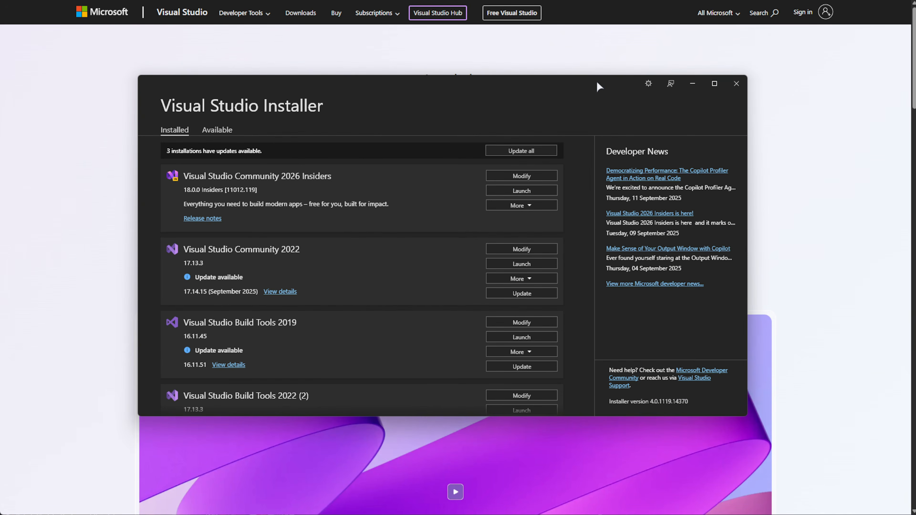
left_click(537, 192)
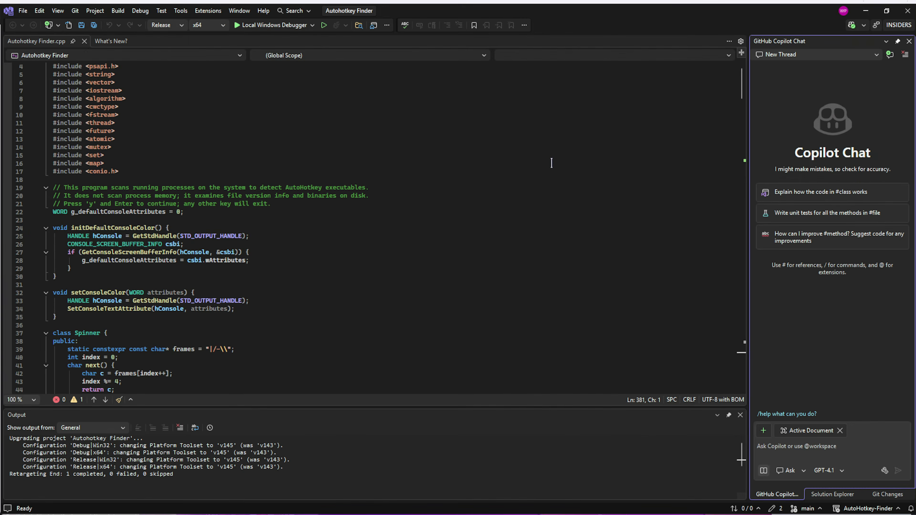
- Look through the code in Autohotkey Finder.cpp and the All Settings page of the Options, and return to the code
scroll(546, 171, "down", 20)
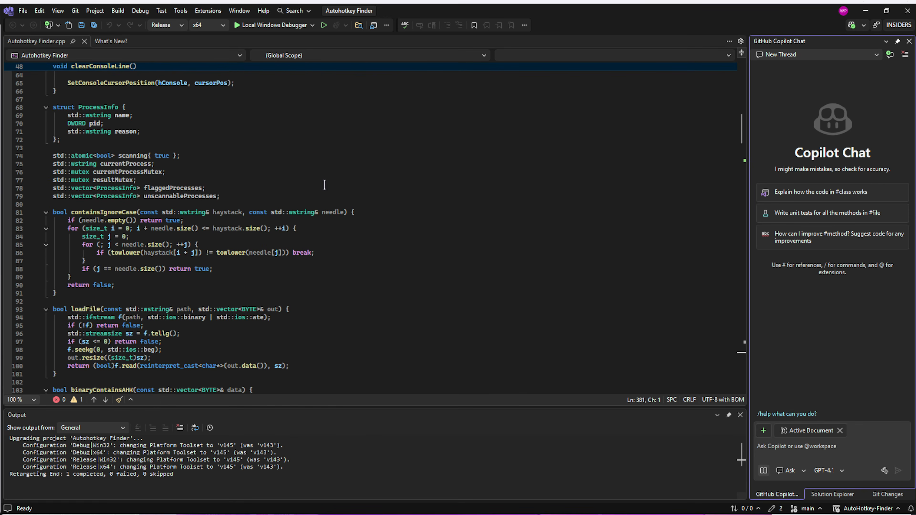
left_click(180, 10)
left_click(227, 261)
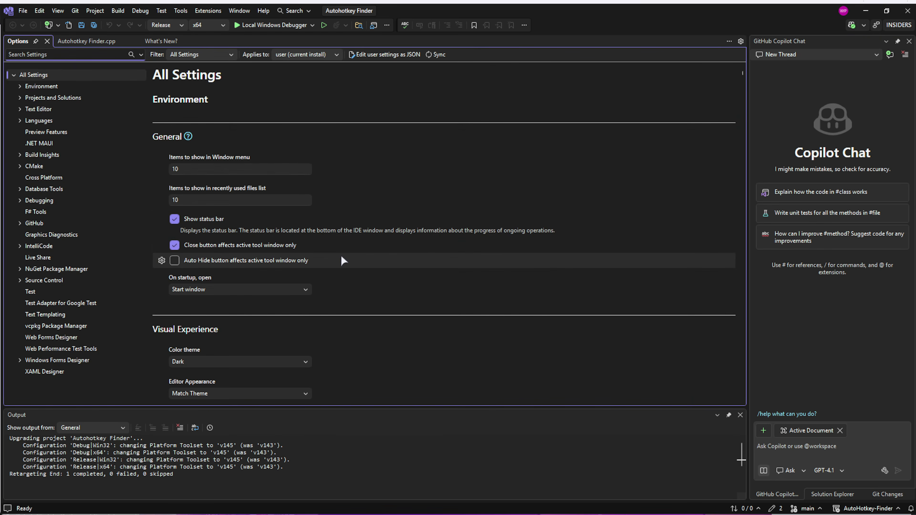
scroll(343, 260, "down", 3)
scroll(344, 253, "up", 3)
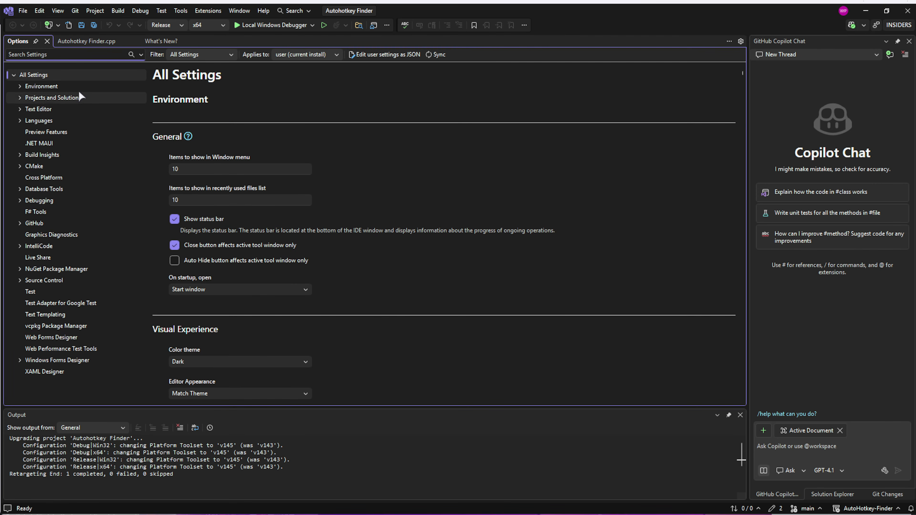
left_click(72, 41)
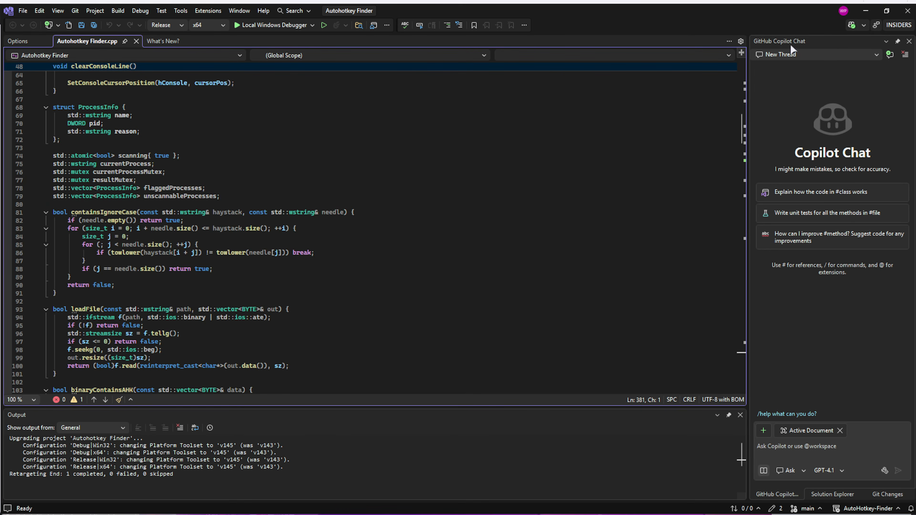
- Examine the GitHub Copilot Chat's available models, chat modes, context attachment options and selectable tools
left_click(818, 468)
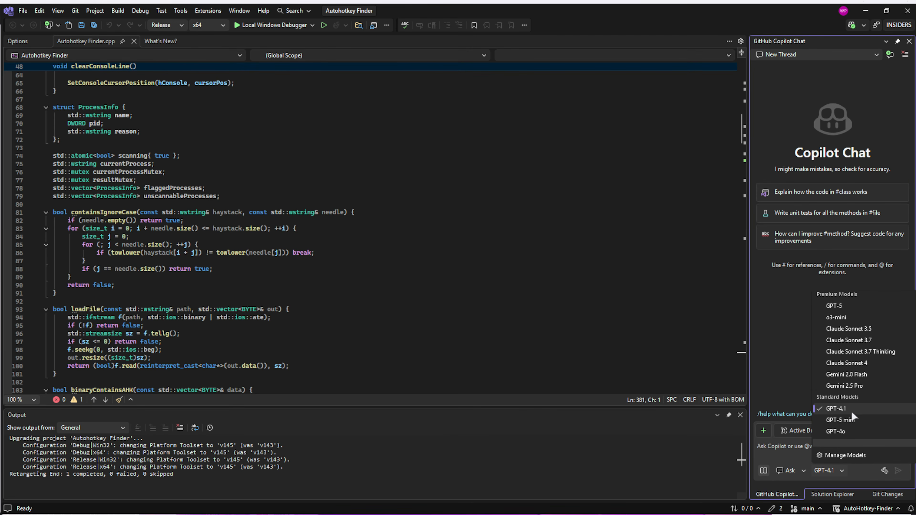
left_click(793, 343)
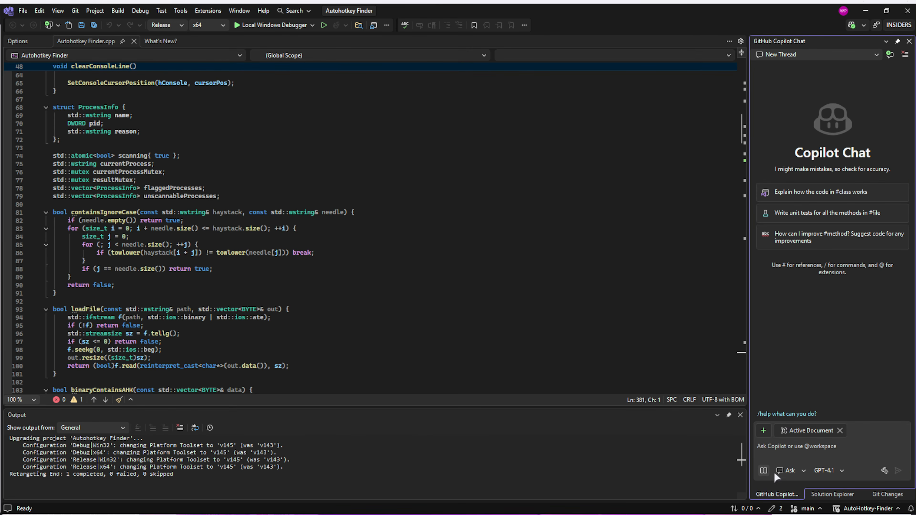
left_click(791, 471)
left_click(794, 466)
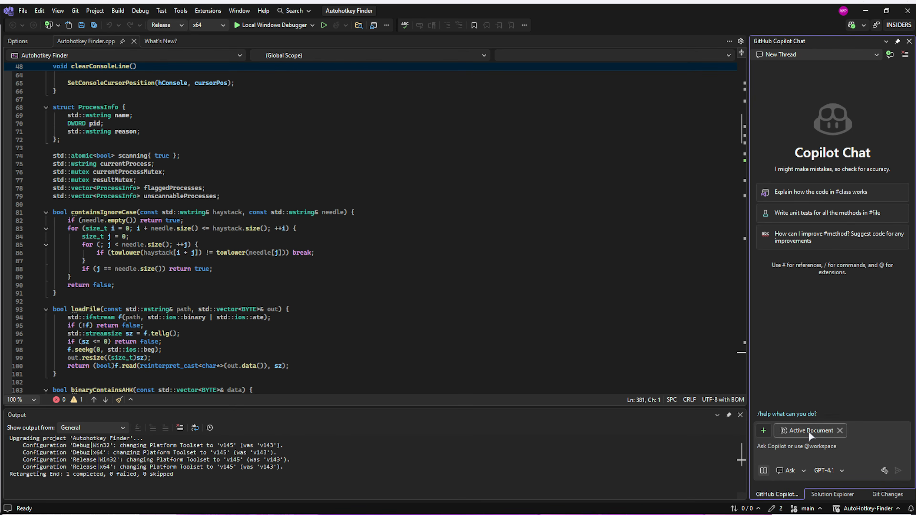
left_click(765, 431)
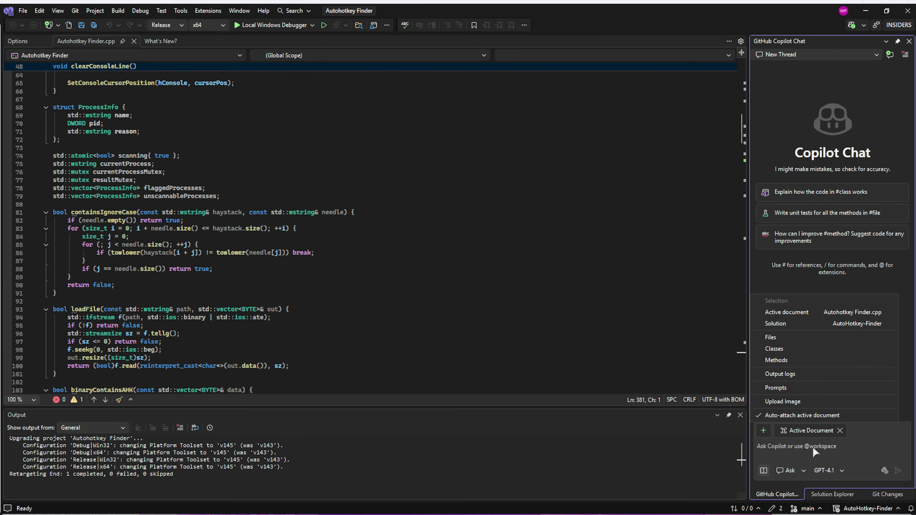
left_click(885, 470)
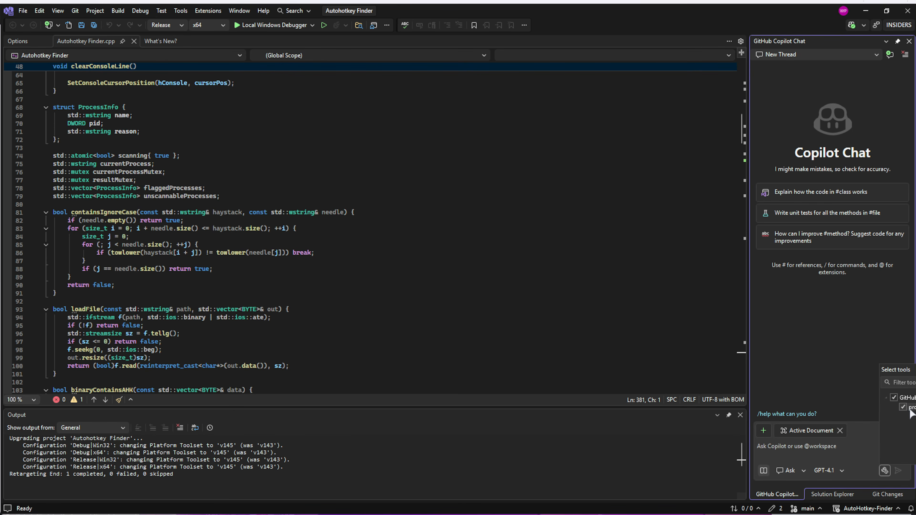
- Dismiss the Copilot tool selection and show the Solution Explorer in place of the GitHub Copilot Chat
left_click(783, 336)
left_click(491, 243)
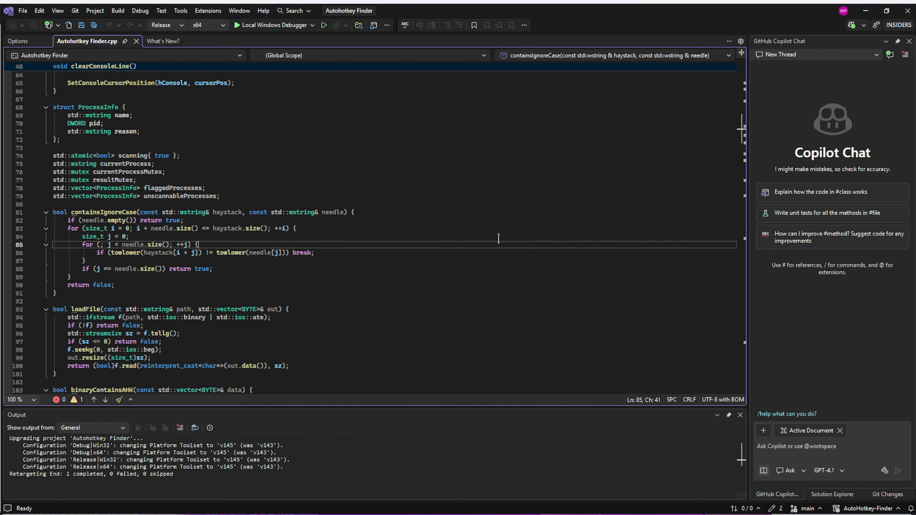
scroll(499, 216, "up", 6)
scroll(503, 176, "up", 15)
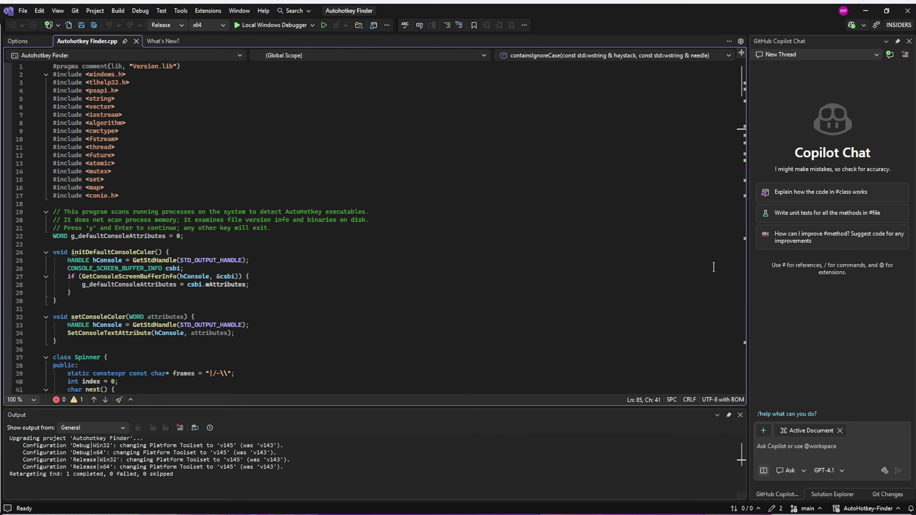
left_click(831, 494)
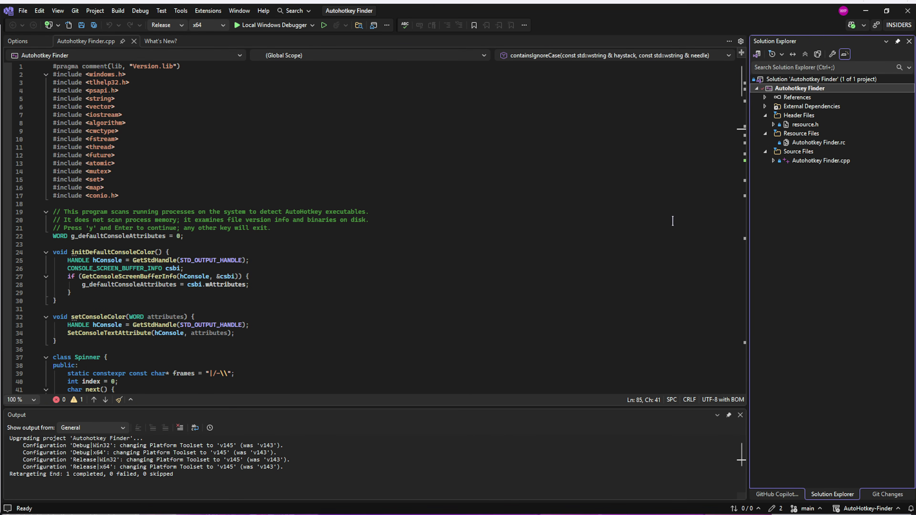
- Read through the functions in Autohotkey Finder.cpp down to terminateProcess and scanProcess, and return to the beginning of the file
scroll(494, 217, "down", 5)
scroll(484, 201, "down", 13)
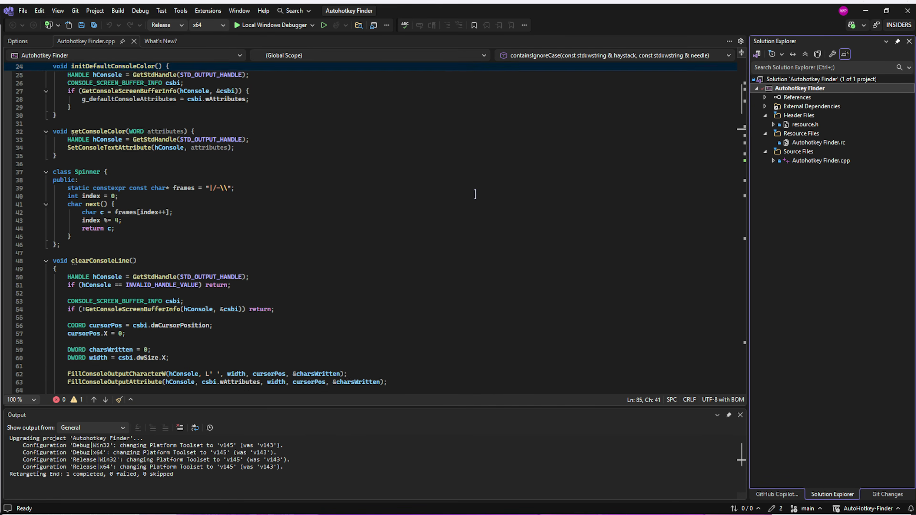
scroll(455, 186, "down", 12)
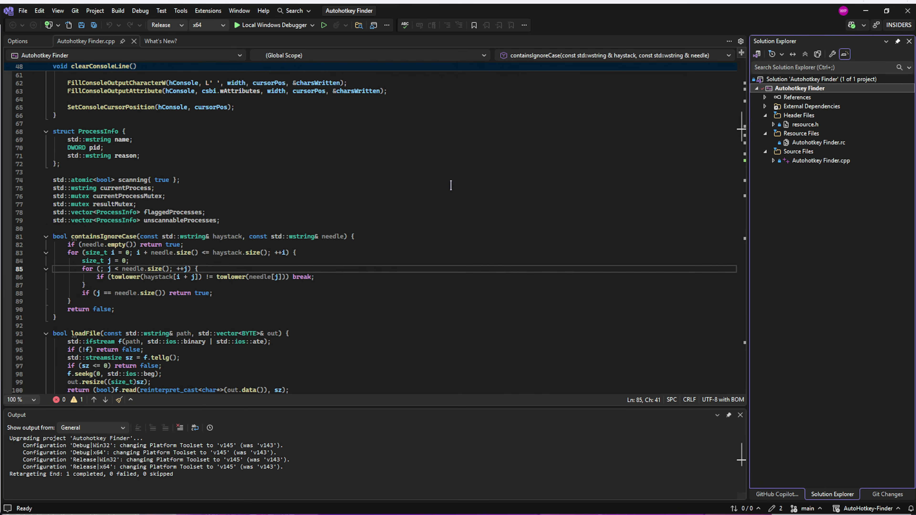
scroll(486, 196, "down", 9)
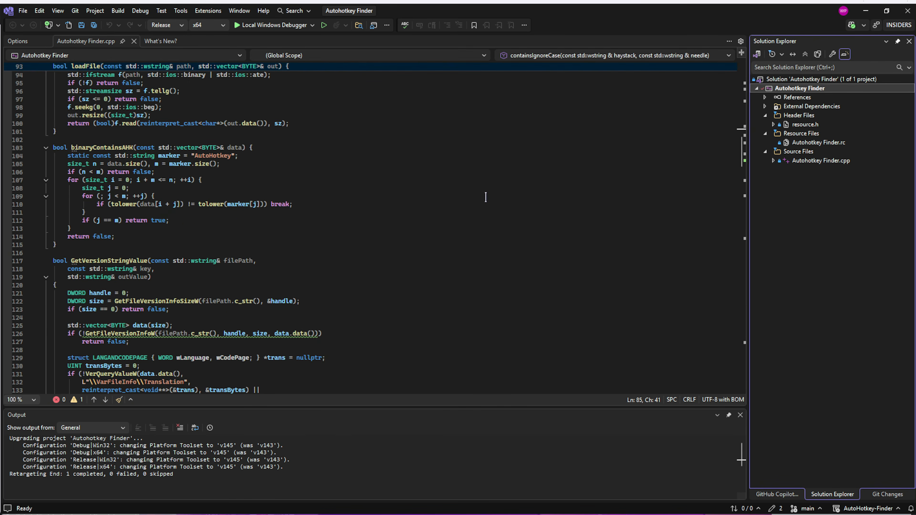
scroll(497, 207, "down", 4)
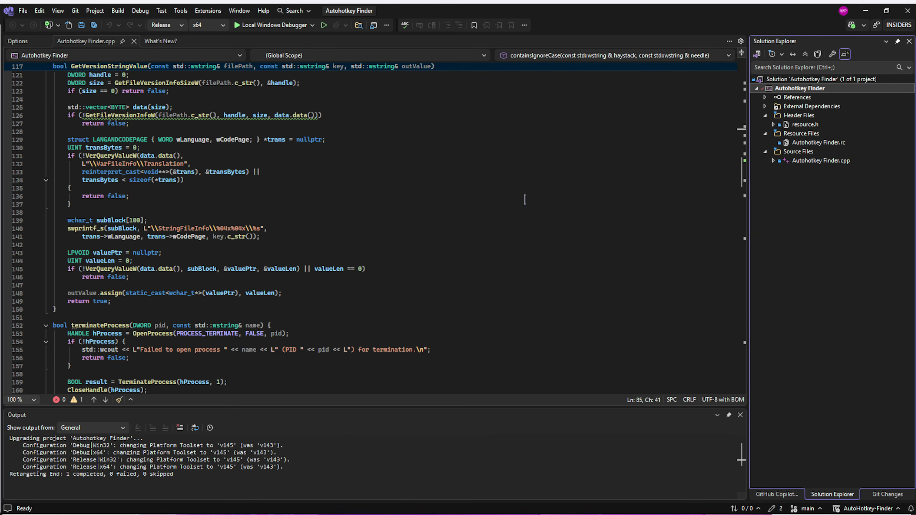
scroll(541, 190, "down", 4)
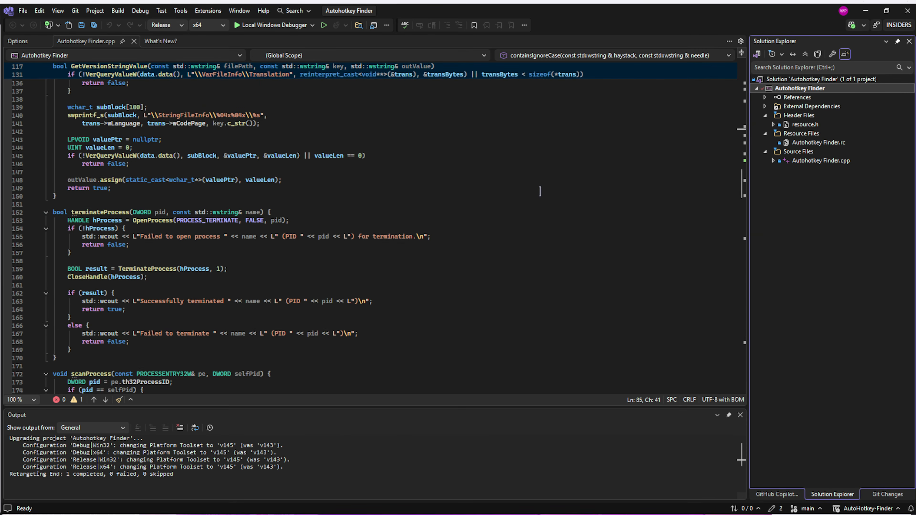
left_click_drag(738, 189, 740, 143)
left_click_drag(744, 107, 744, 73)
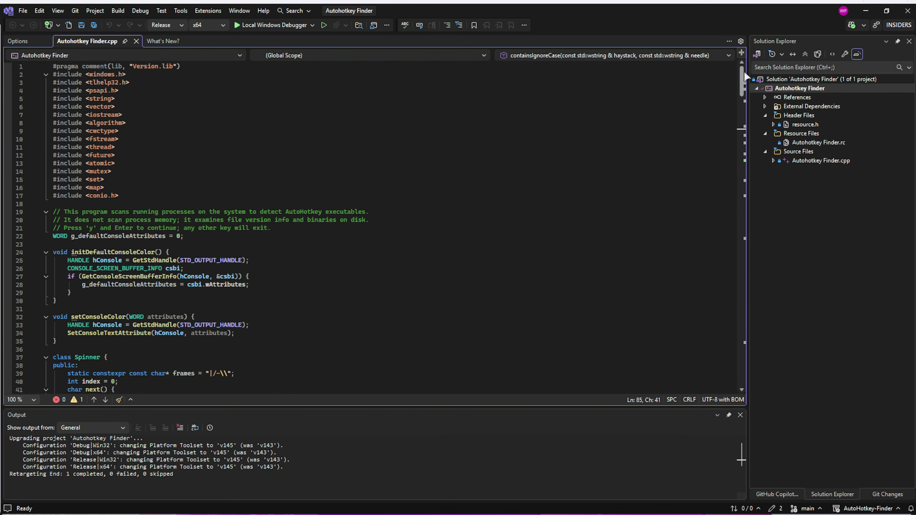